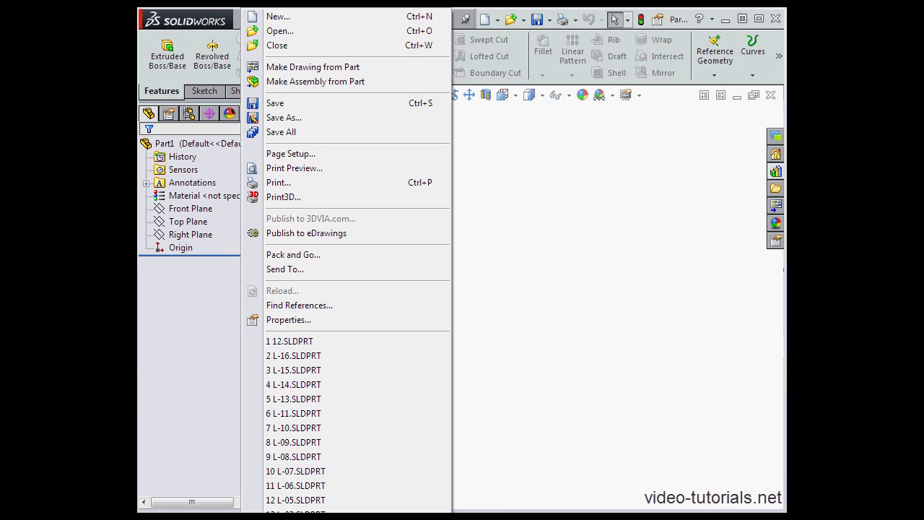
# Open Recent Documents with R, then expand and collapse the L-11 part's tile details.
pyautogui.press('r')
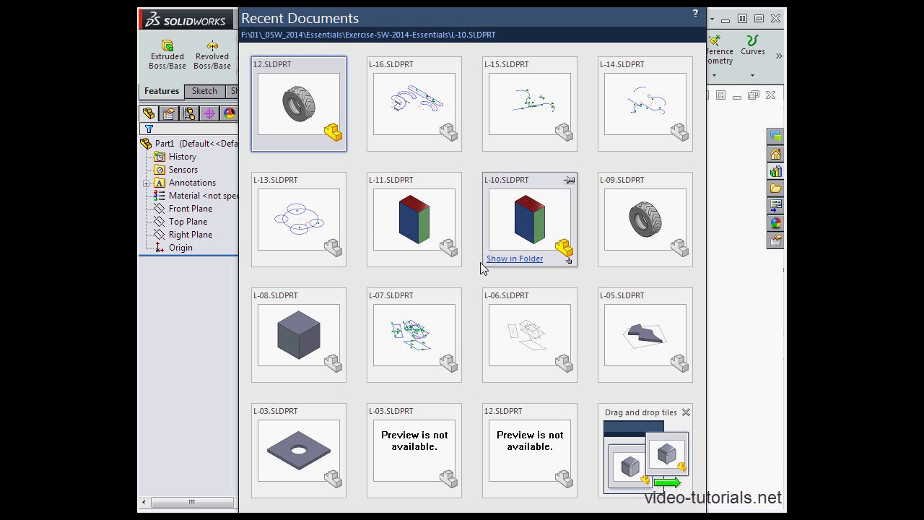
pyautogui.moveTo(462, 233)
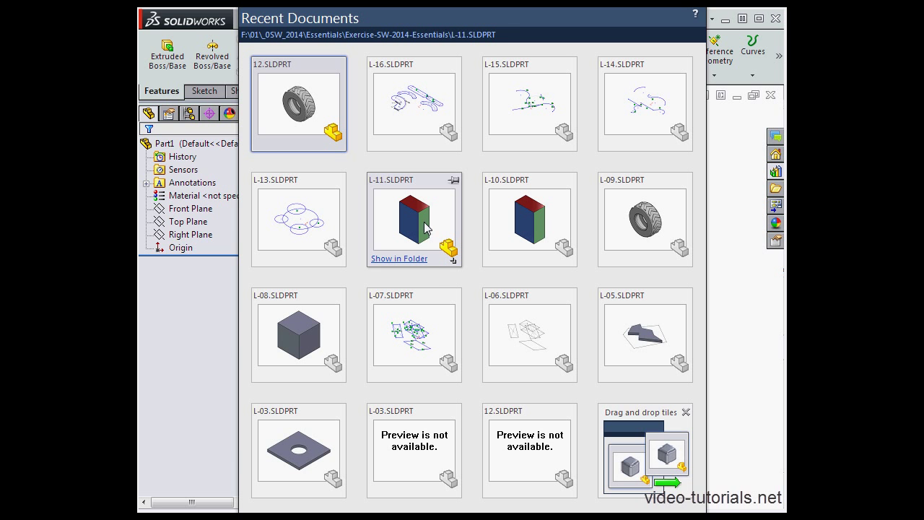
pyautogui.click(454, 264)
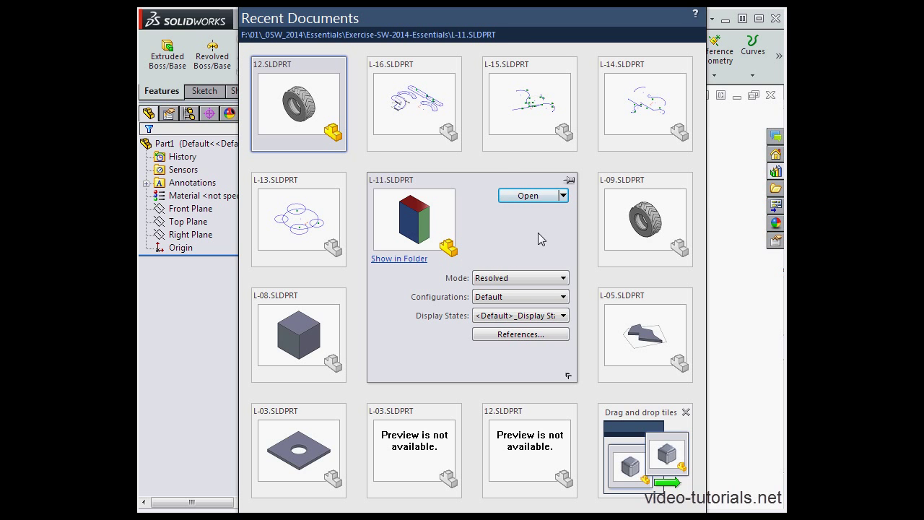
pyautogui.click(568, 378)
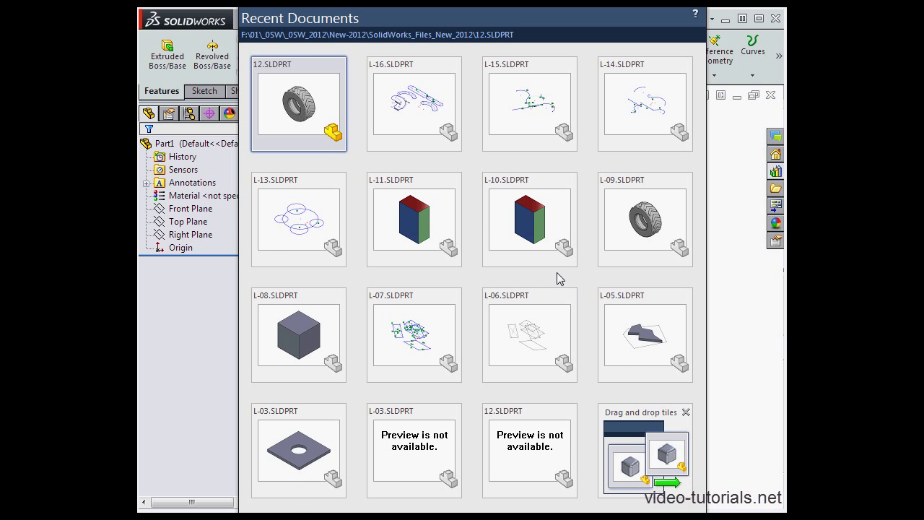
# Open the L-09.SLDPRT tire part from its Recent Documents tile.
pyautogui.moveTo(652, 256)
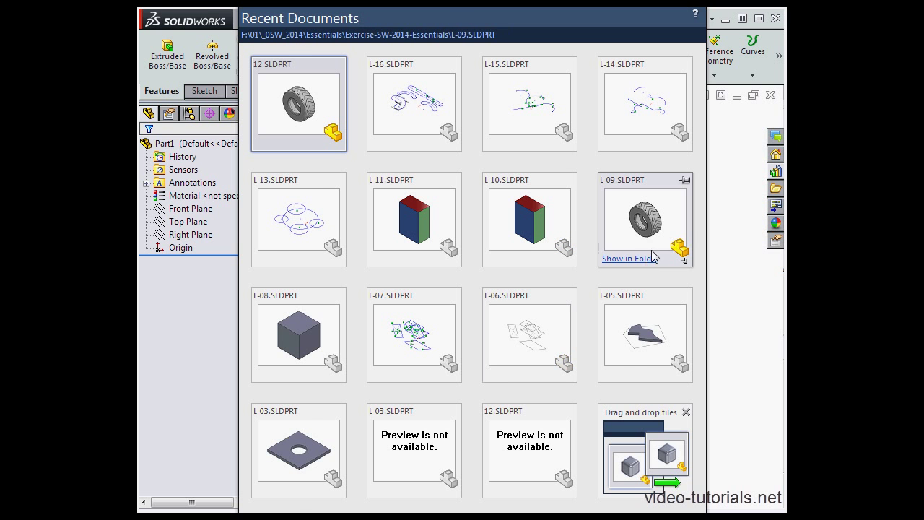
pyautogui.click(654, 222)
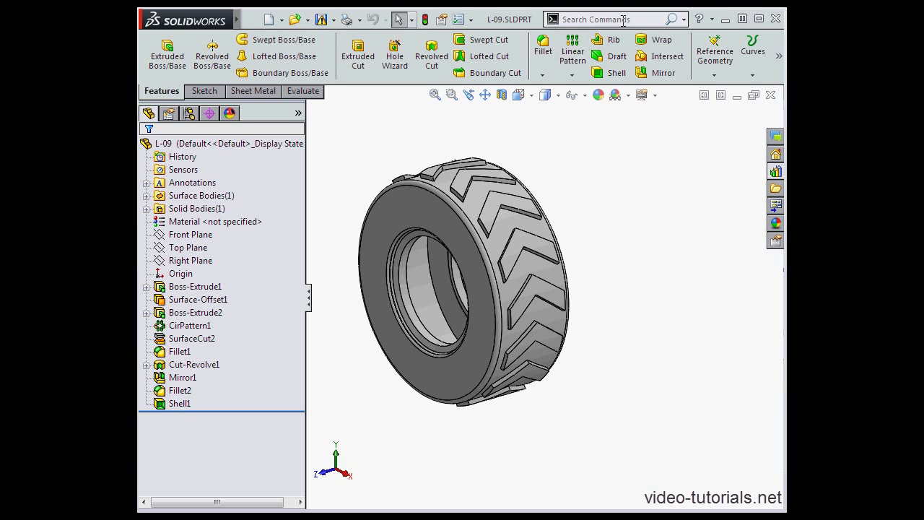
pyautogui.click(684, 20)
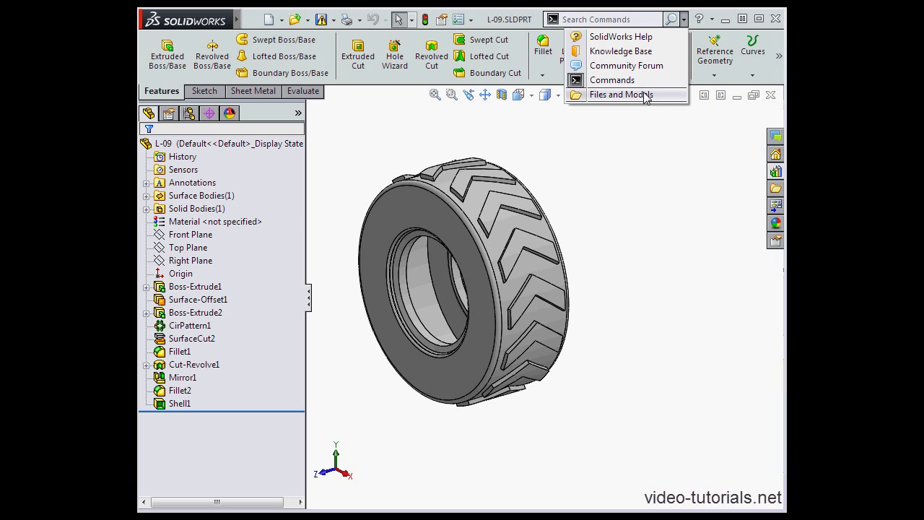
pyautogui.click(618, 136)
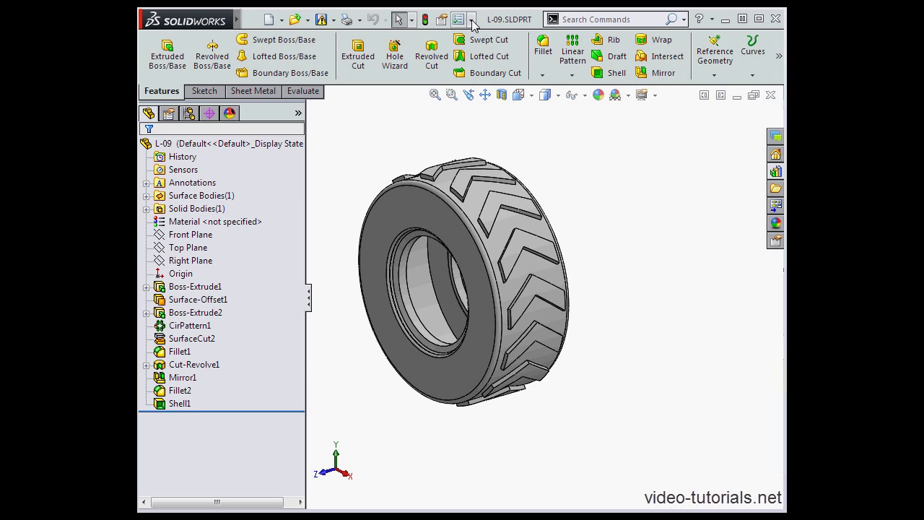
pyautogui.click(473, 25)
pyautogui.click(478, 49)
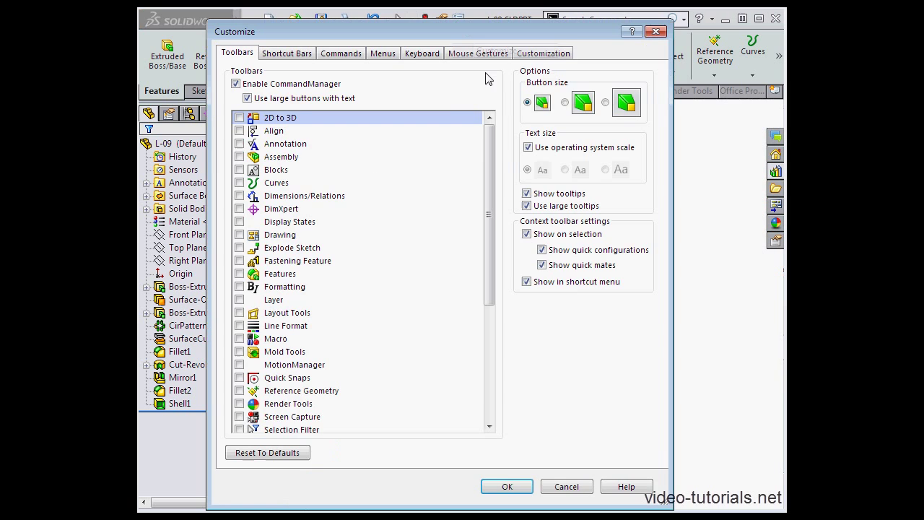
pyautogui.click(341, 54)
pyautogui.moveTo(439, 41); pyautogui.dragTo(463, 258)
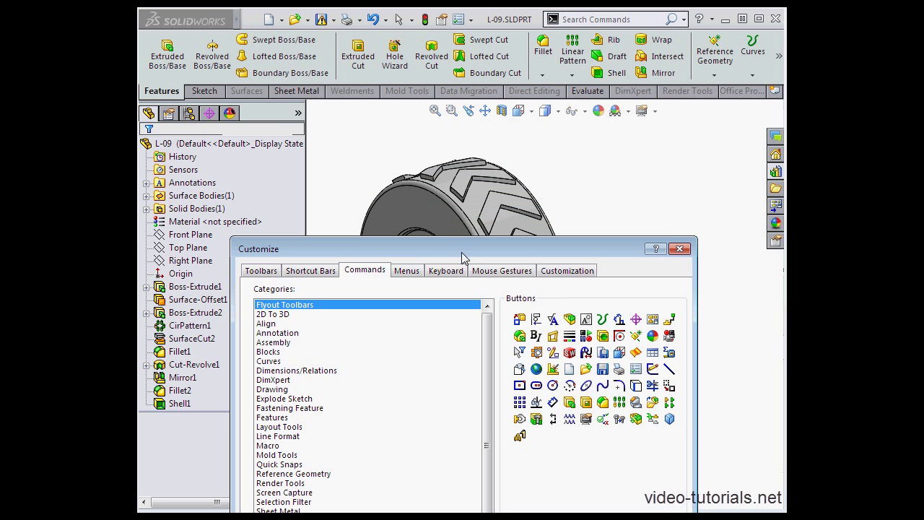
pyautogui.moveTo(585, 319); pyautogui.dragTo(561, 113)
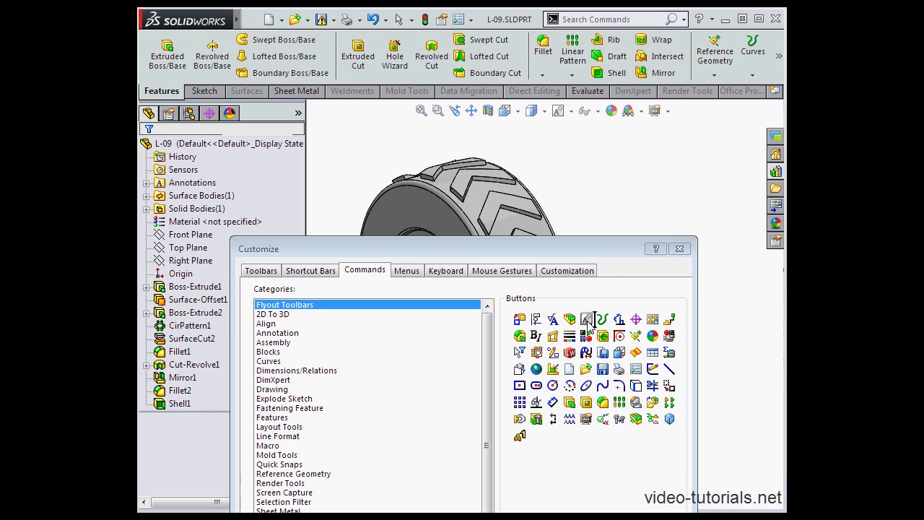
pyautogui.click(679, 248)
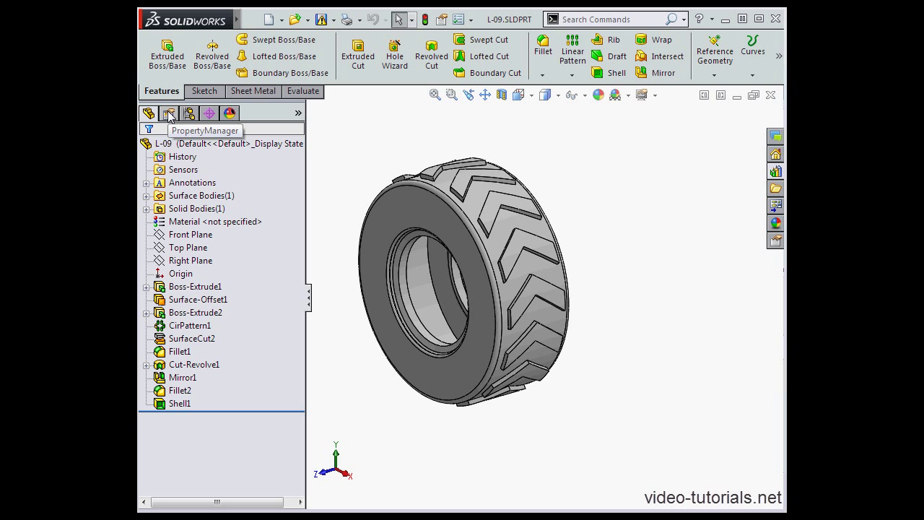
# Float the PropertyManager beside the tire, then redock it into the side panel.
pyautogui.moveTo(168, 115); pyautogui.dragTo(678, 424)
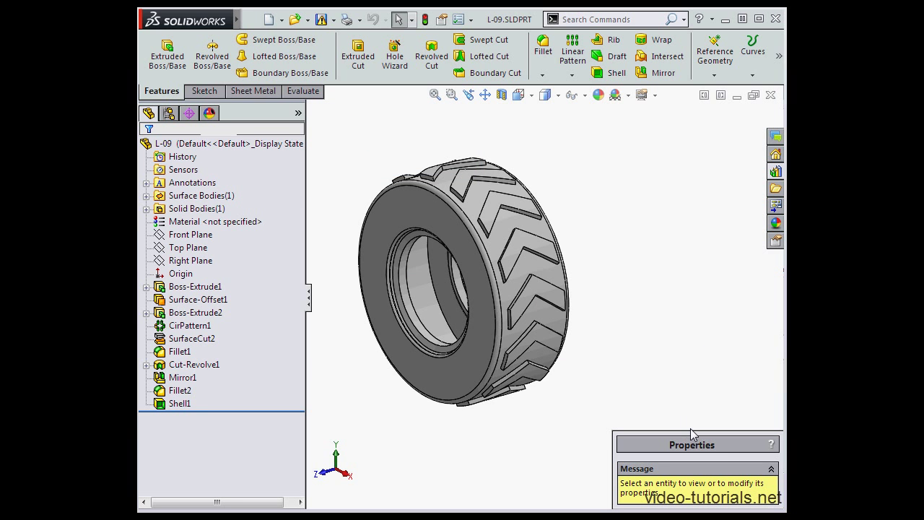
pyautogui.moveTo(700, 444); pyautogui.dragTo(681, 249)
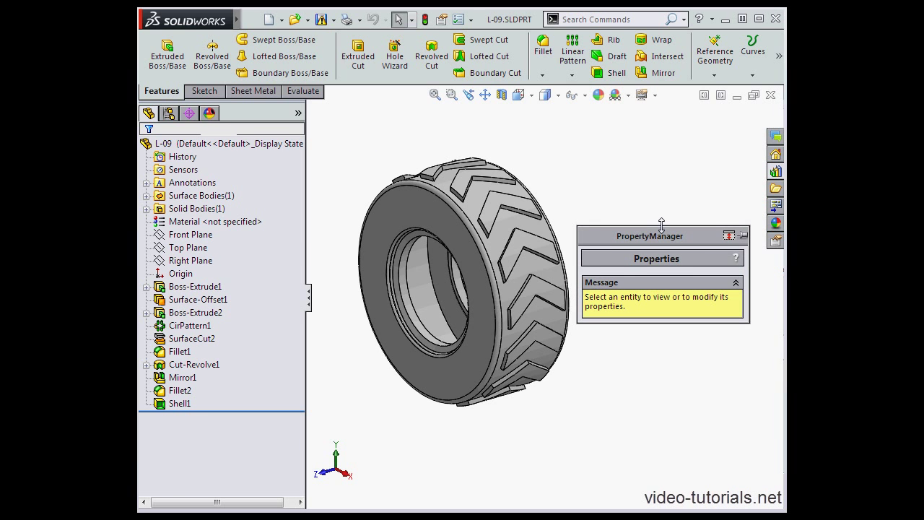
pyautogui.moveTo(670, 242); pyautogui.dragTo(247, 134)
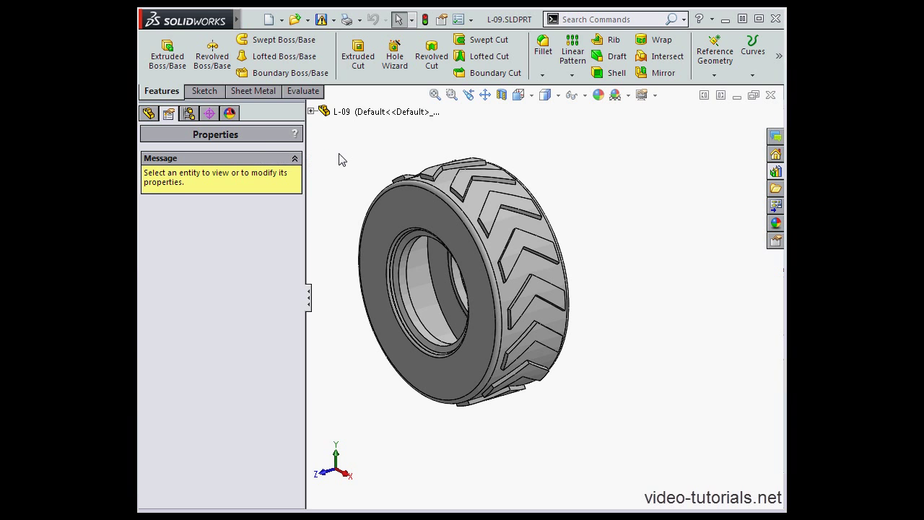
pyautogui.moveTo(307, 96)
pyautogui.mouseDown()
pyautogui.moveTo(613, 229)
pyautogui.moveTo(763, 266)
pyautogui.moveTo(457, 63)
pyautogui.moveTo(263, 210)
pyautogui.moveTo(157, 268)
pyautogui.moveTo(322, 185)
pyautogui.moveTo(451, 39)
pyautogui.mouseUp()
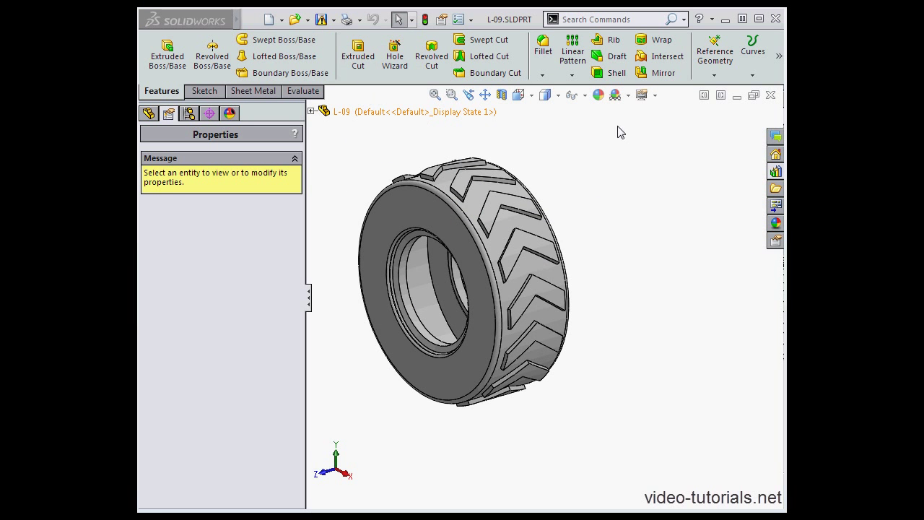
# Show the SolidWorks Forum page in the task pane and float the pane as a window.
pyautogui.click(775, 136)
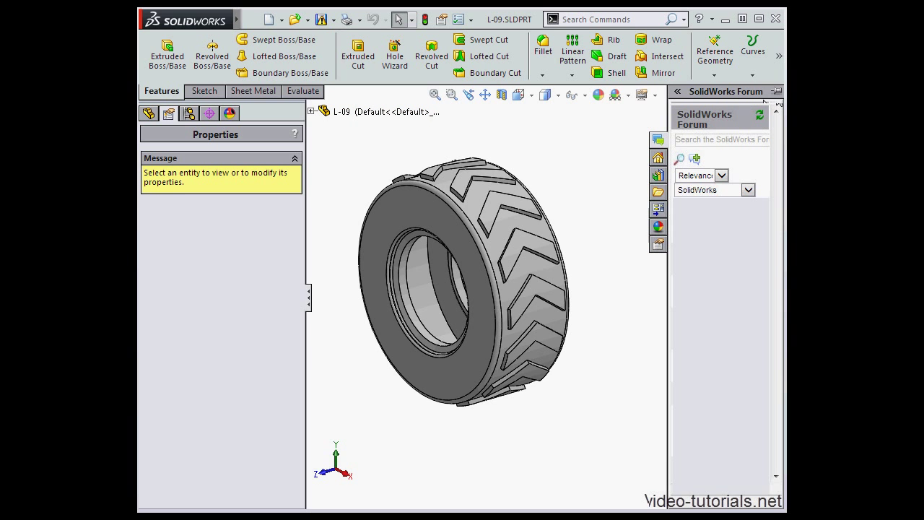
pyautogui.doubleClick(751, 92)
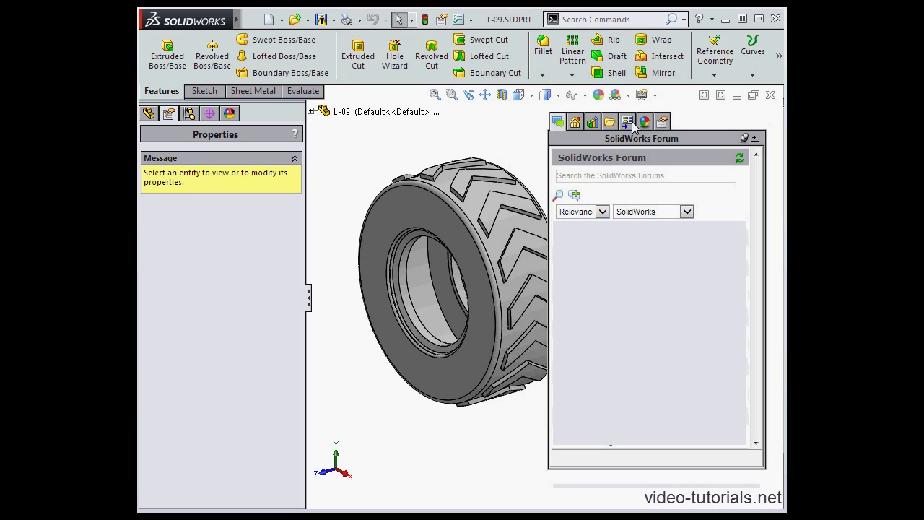
# Browse SolidWorks Resources and Design Library with 3D ContentCentral expanded, ending on File Explorer.
pyautogui.click(575, 121)
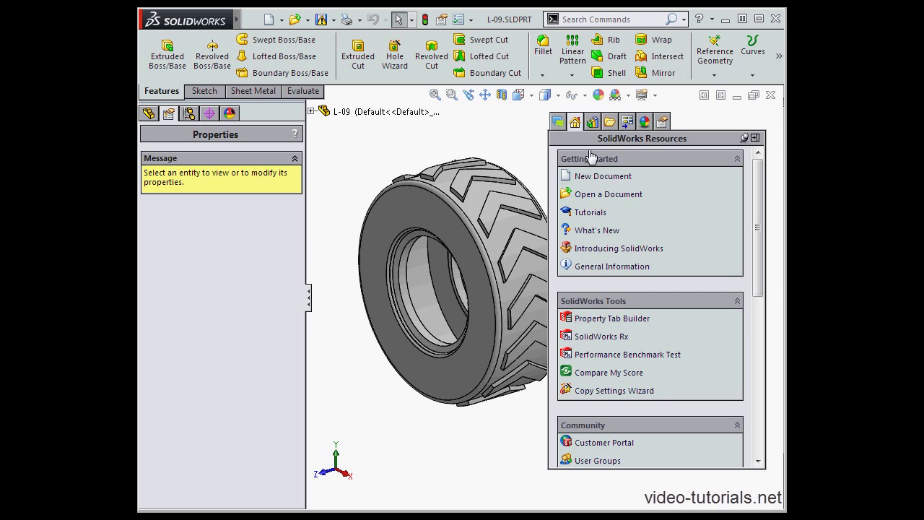
pyautogui.click(592, 121)
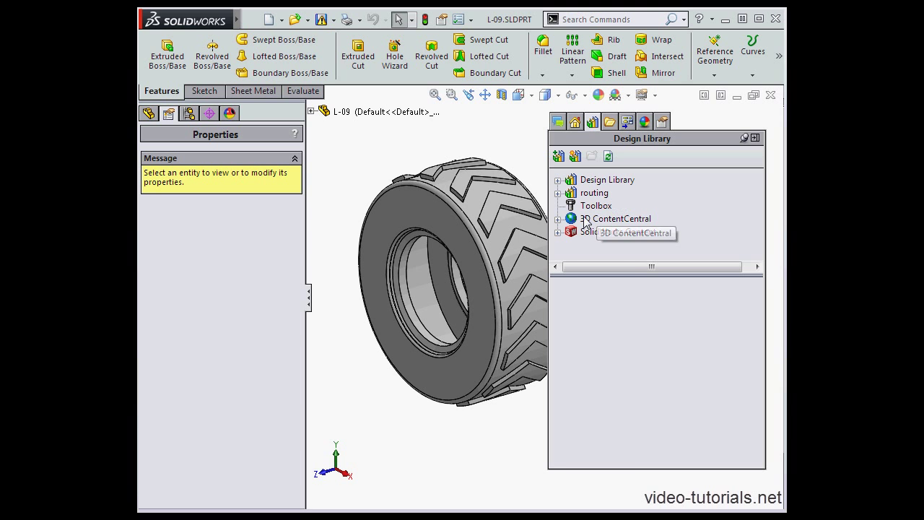
pyautogui.click(558, 219)
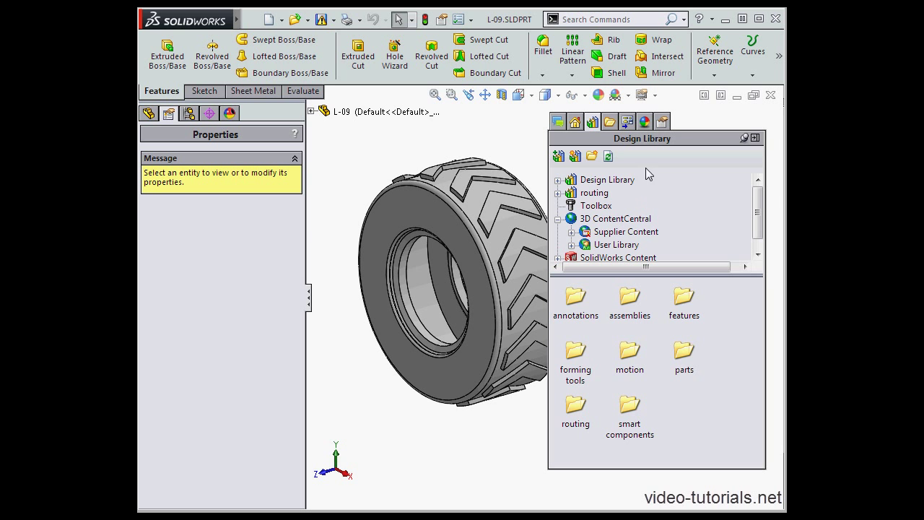
pyautogui.click(610, 121)
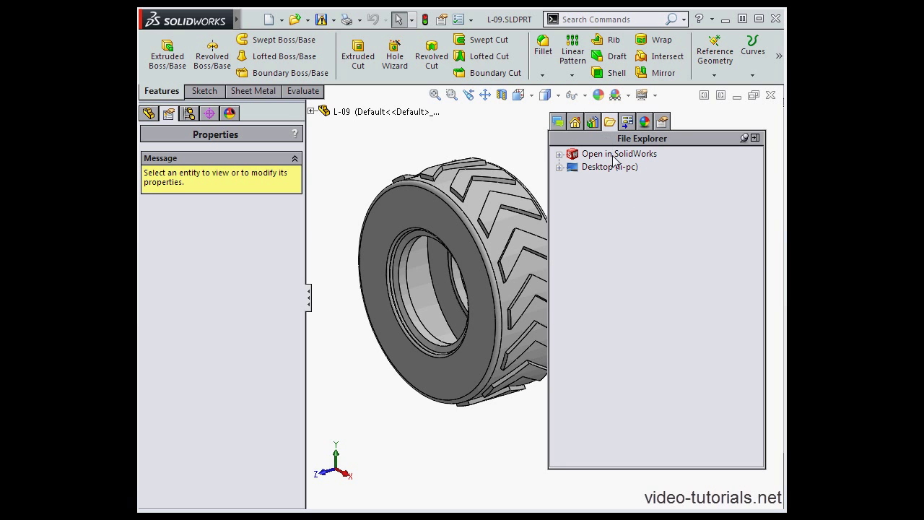
# Preview High Gloss plastic under Appearances, Scenes and Decals, then show the Custom Properties page.
pyautogui.click(644, 122)
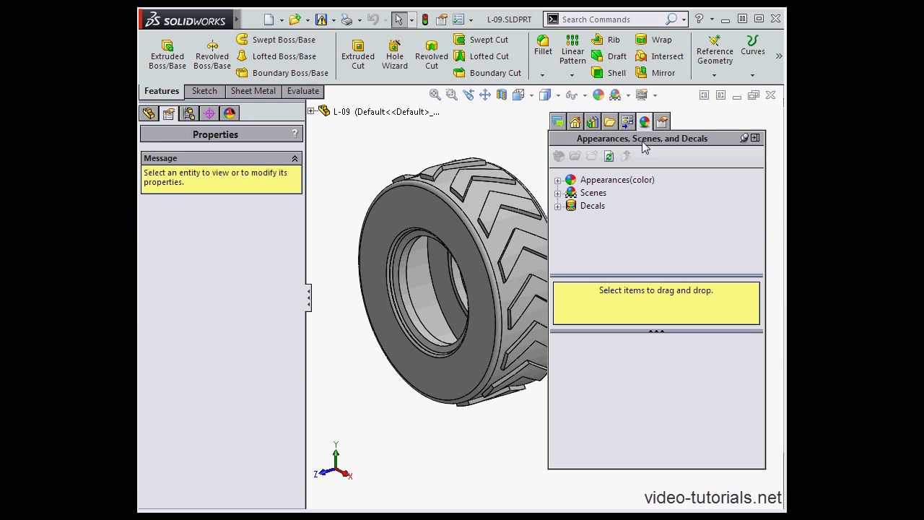
pyautogui.click(557, 181)
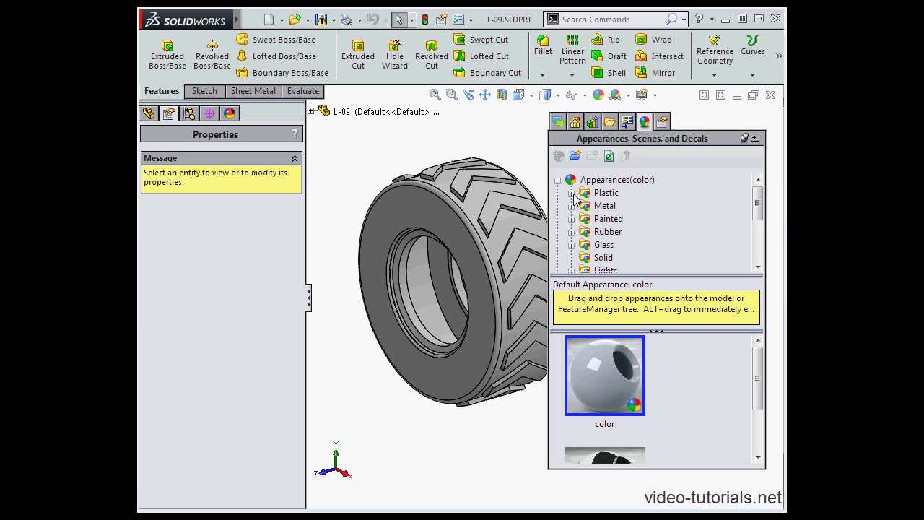
pyautogui.click(572, 193)
pyautogui.click(625, 195)
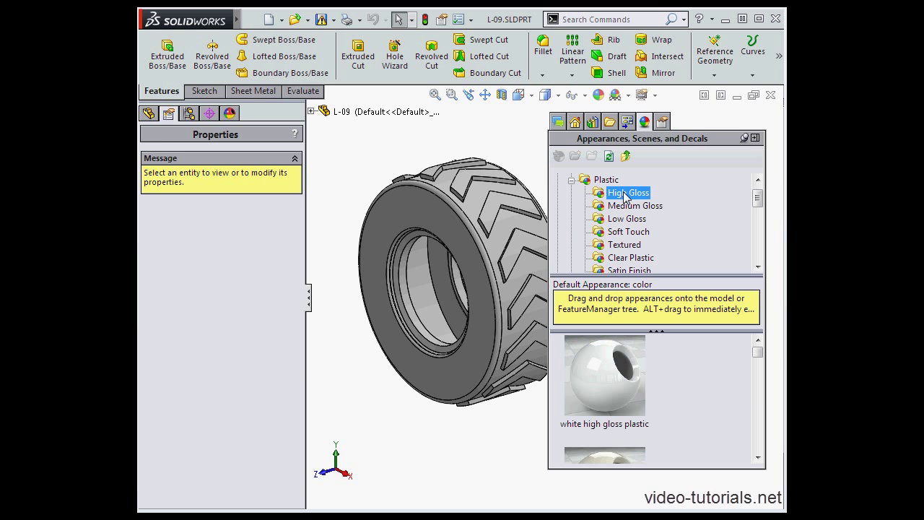
pyautogui.click(572, 180)
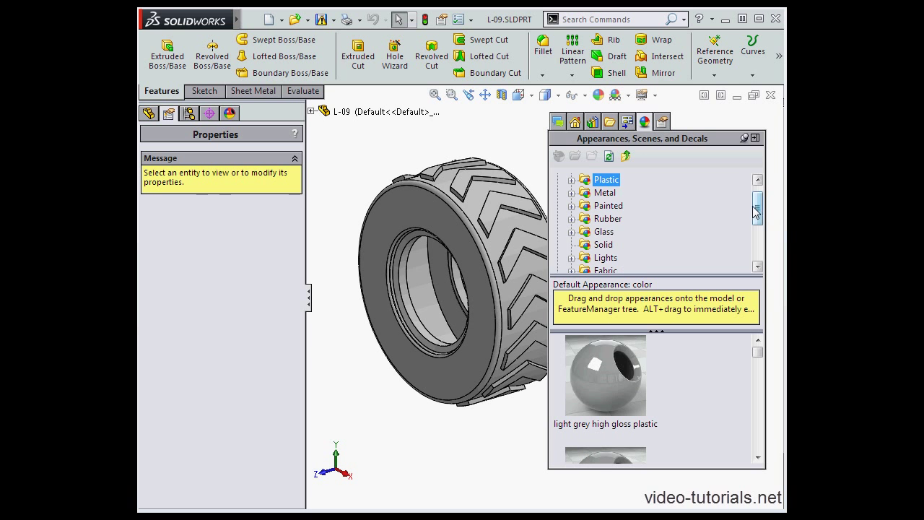
pyautogui.moveTo(756, 209); pyautogui.dragTo(757, 190)
pyautogui.click(557, 181)
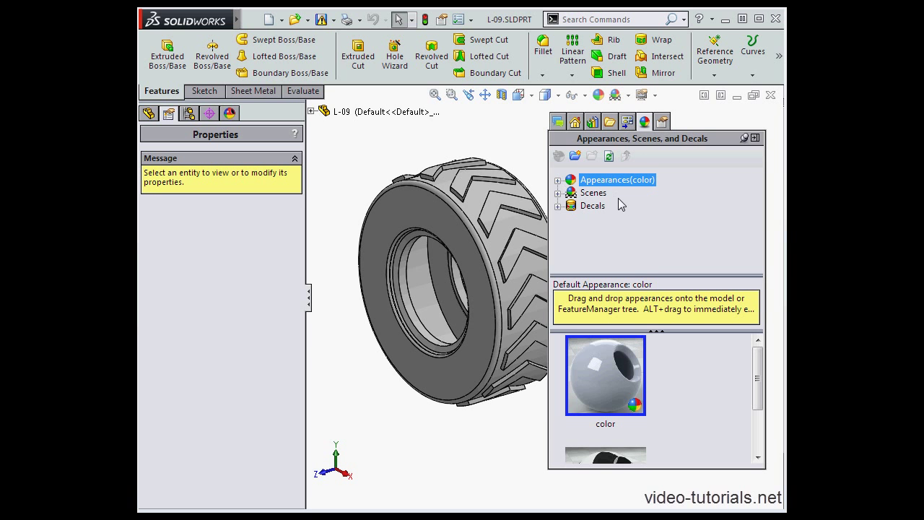
pyautogui.click(662, 122)
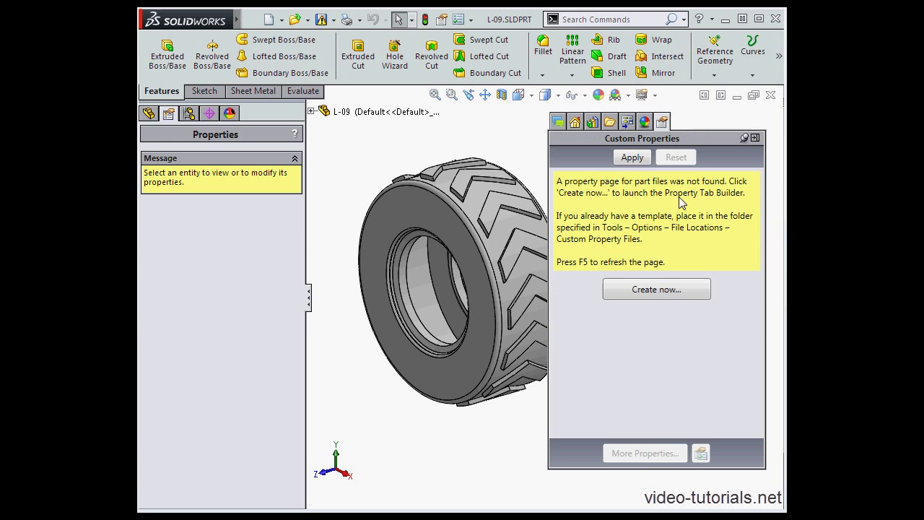
# Dock the floating Custom Properties task pane back at the window's right edge.
pyautogui.click(755, 138)
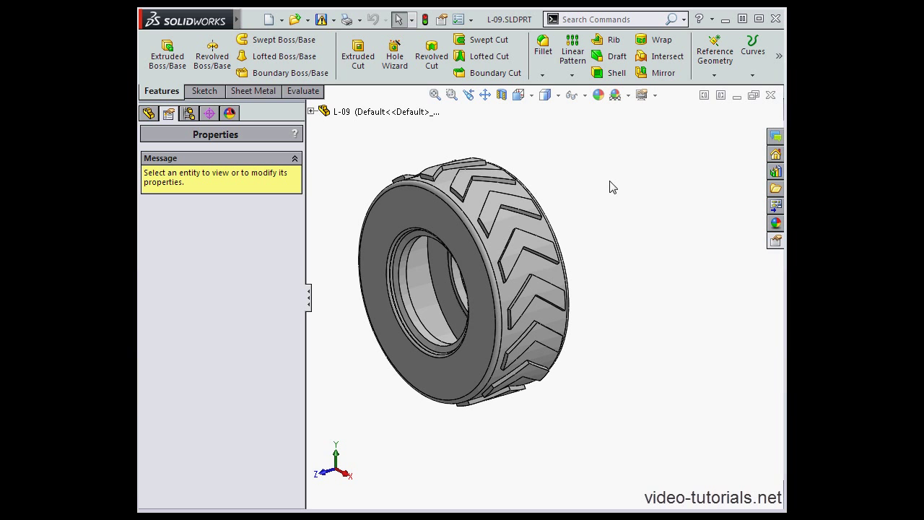
# Search Files and Models for 'text' from the toolbar search box.
pyautogui.click(684, 21)
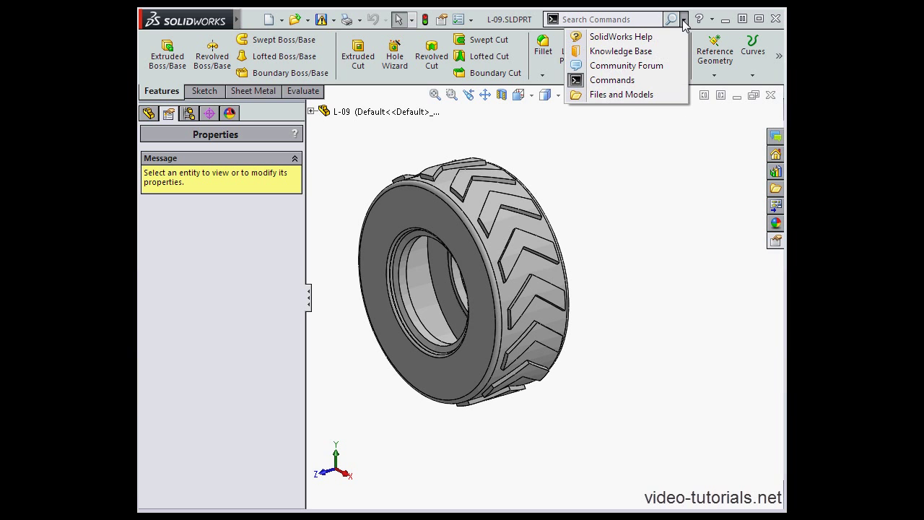
pyautogui.click(622, 95)
pyautogui.click(607, 22)
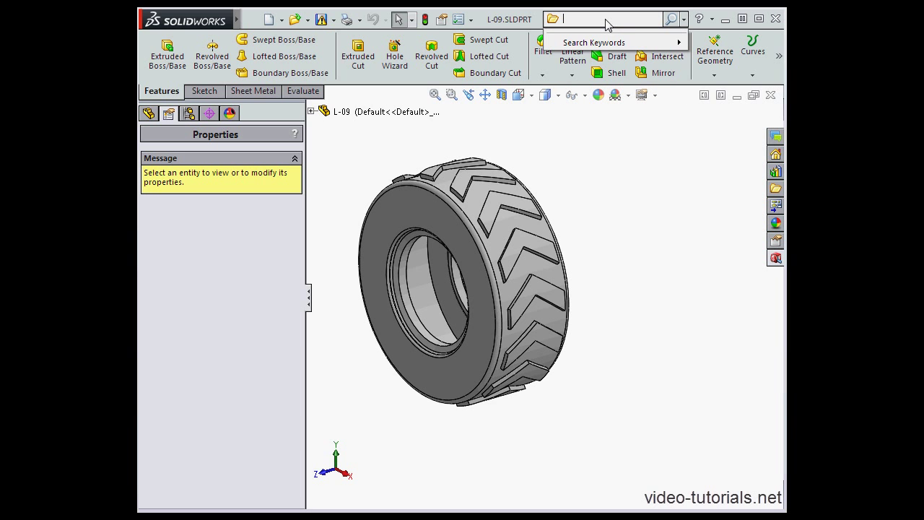
pyautogui.write('t')
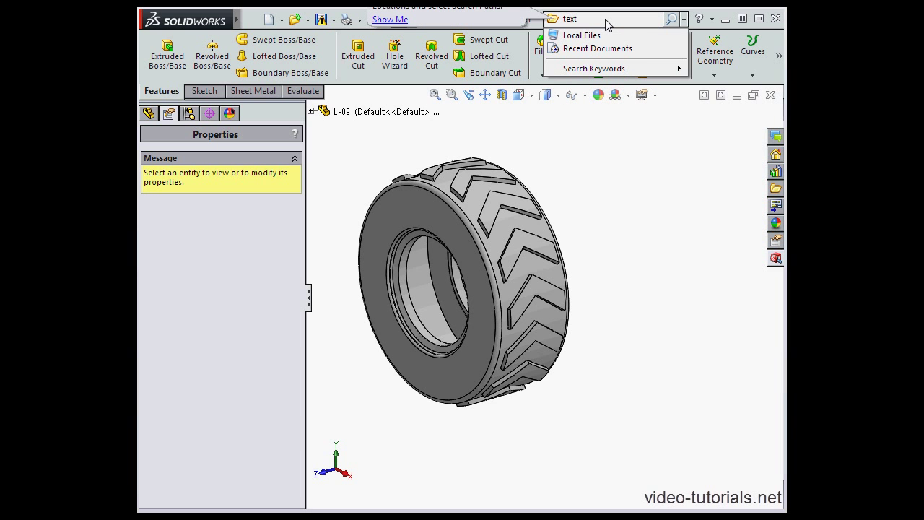
pyautogui.write('ext')
pyautogui.click(671, 19)
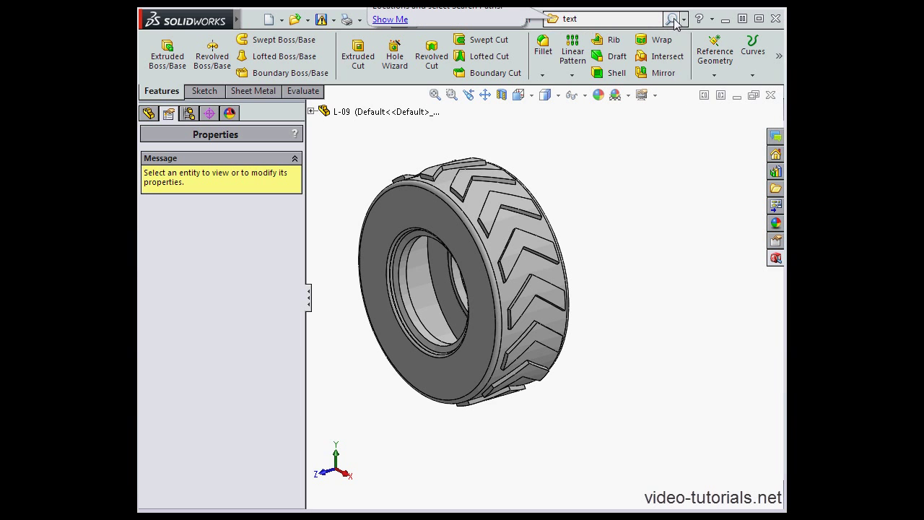